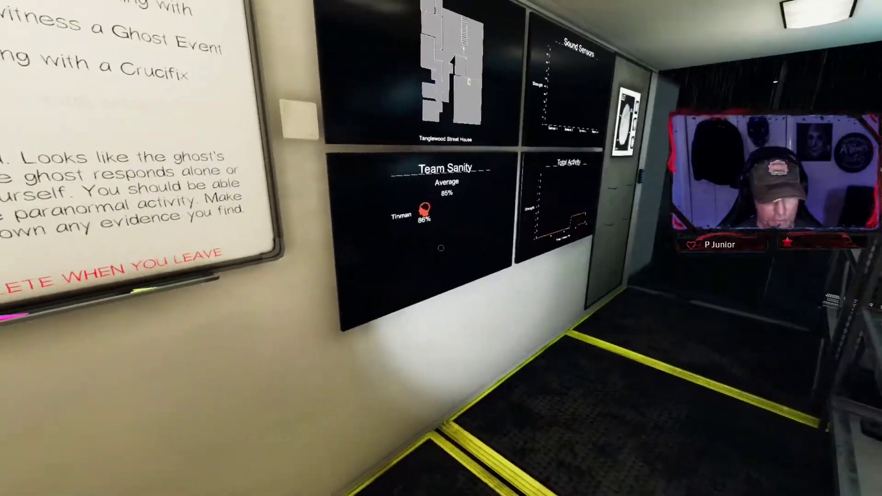
Open the ghost journal to the Yokai and Goryo evidence pages.
key(j)
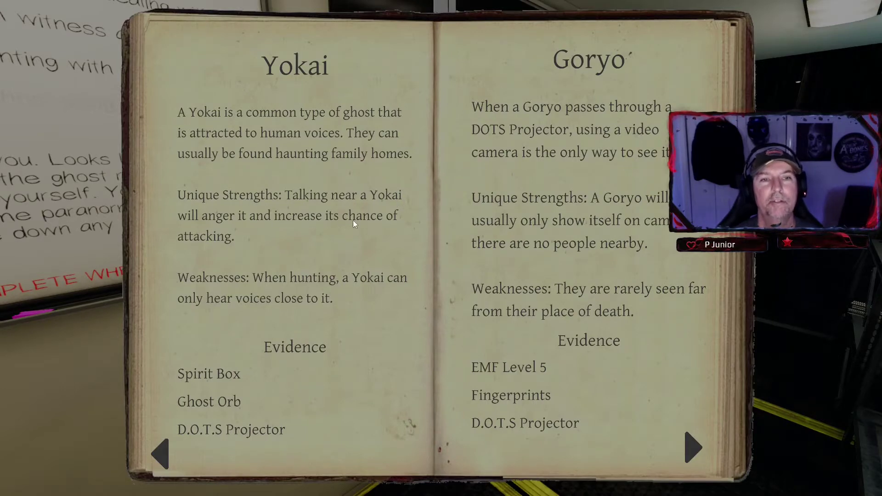
Confirm the journal's Evidence page lists Spirit Box, Ghost Orb, D.O.T.S Projector and Yokai.
key(j)
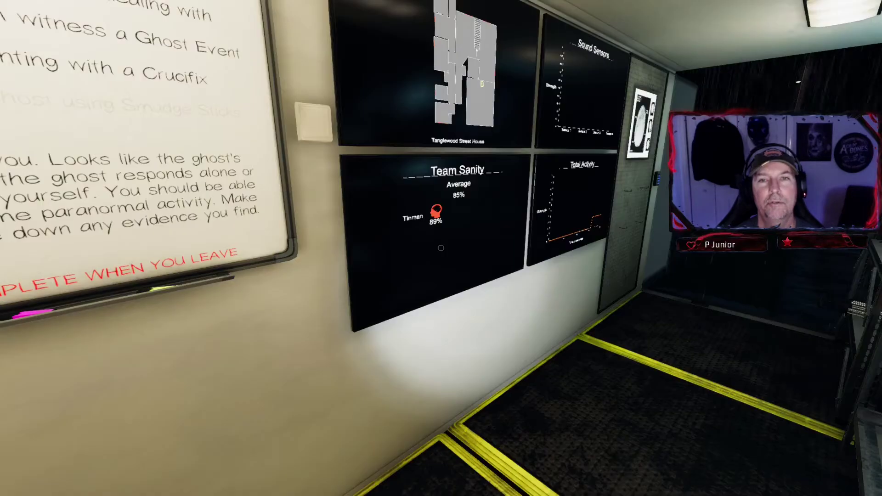
key(w)
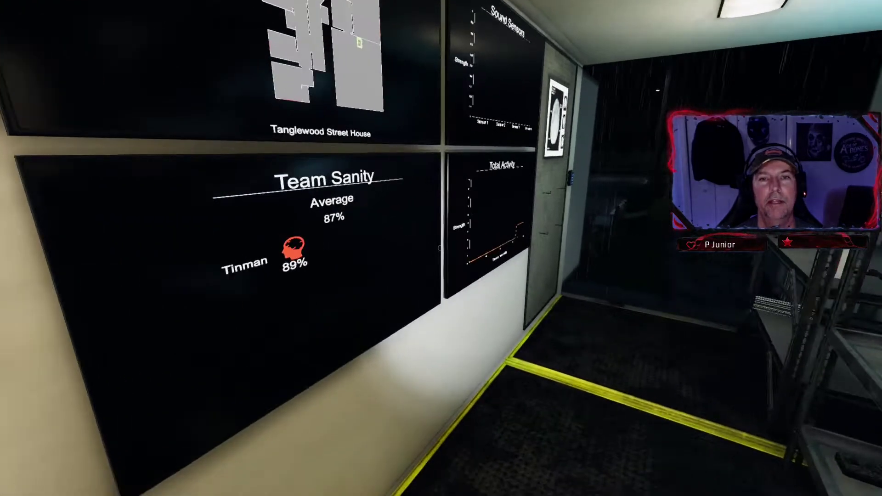
key(j)
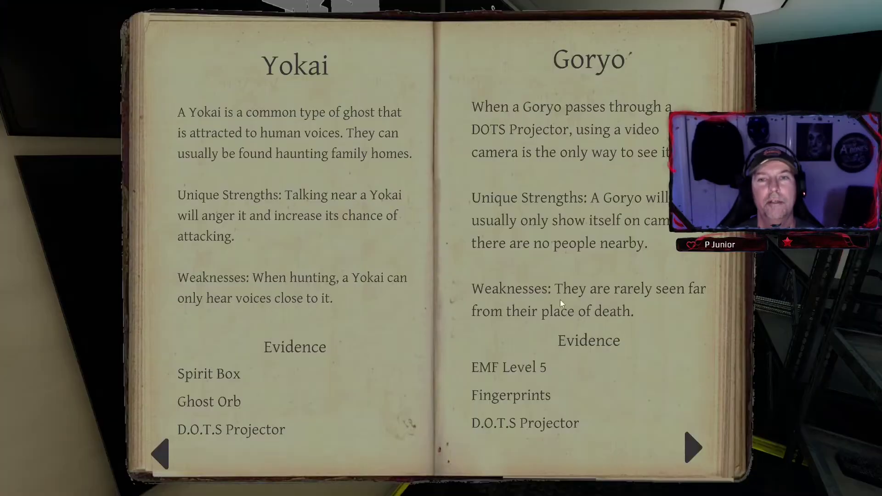
click(692, 441)
click(696, 442)
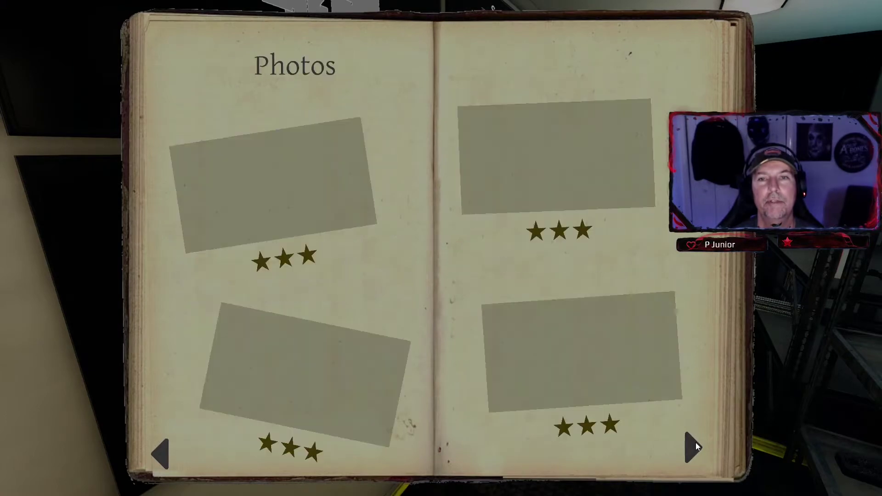
click(697, 447)
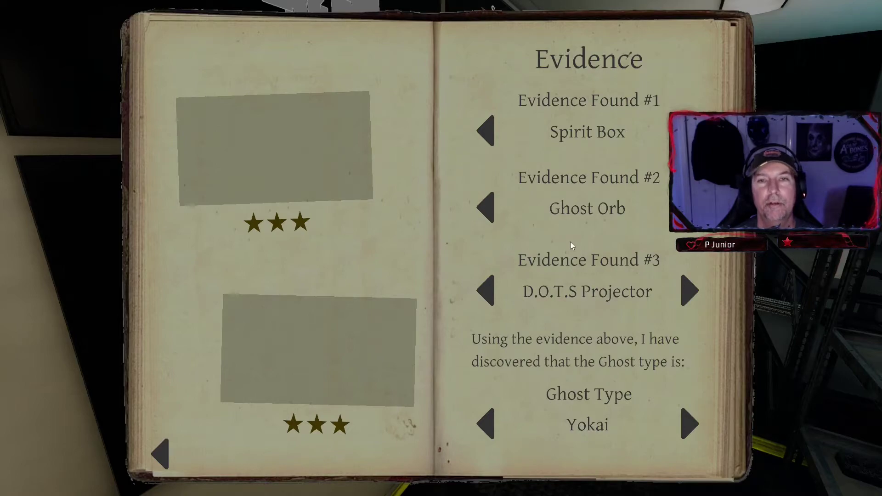
key(j)
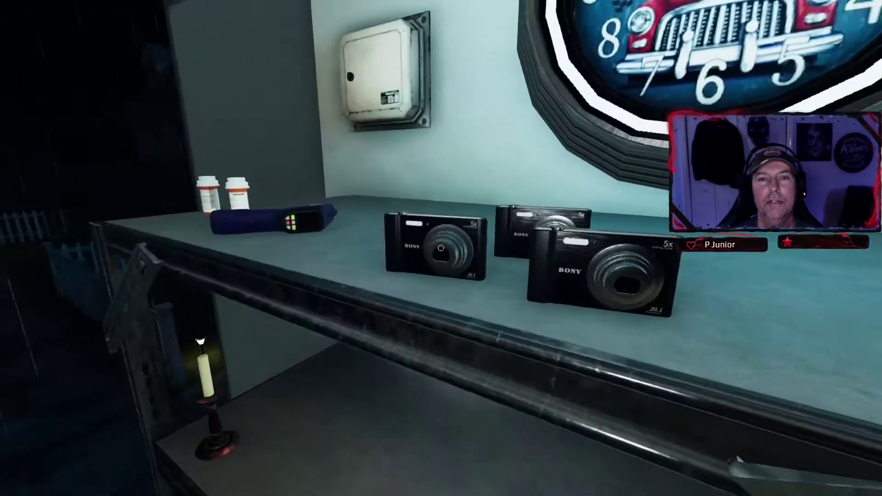
Take a photo camera from the van and enter the house's living room.
key(e)
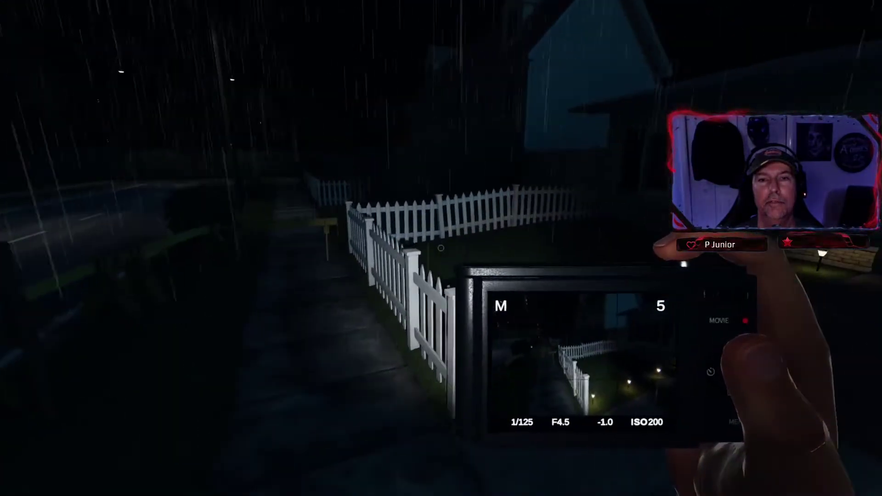
key(w)
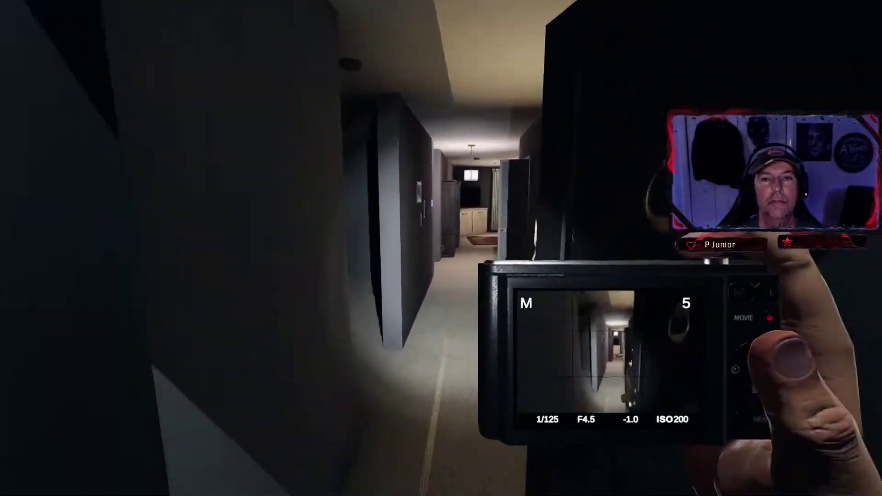
key(w)
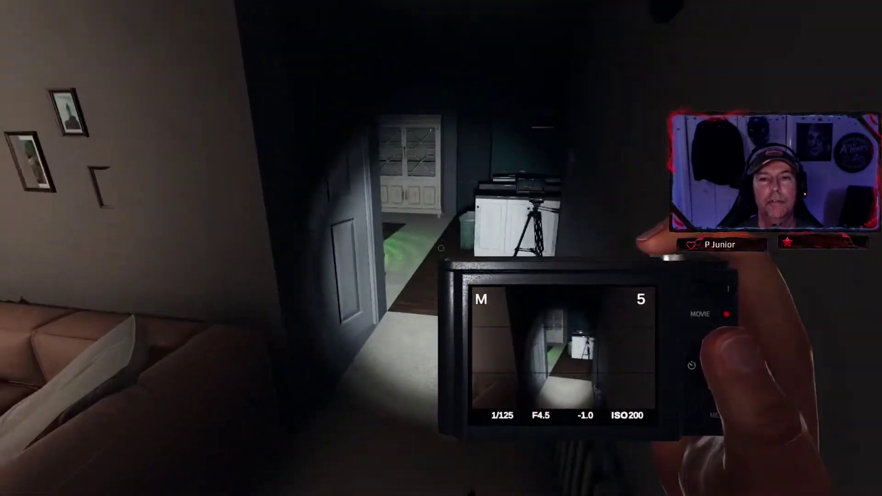
Search past the dark doorway by the wooden cabinet, book and curtained window.
key(w)
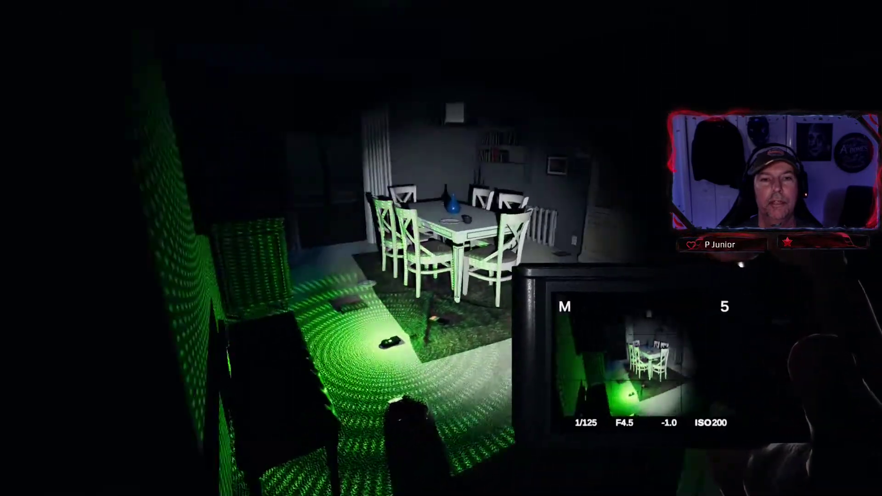
key(w)
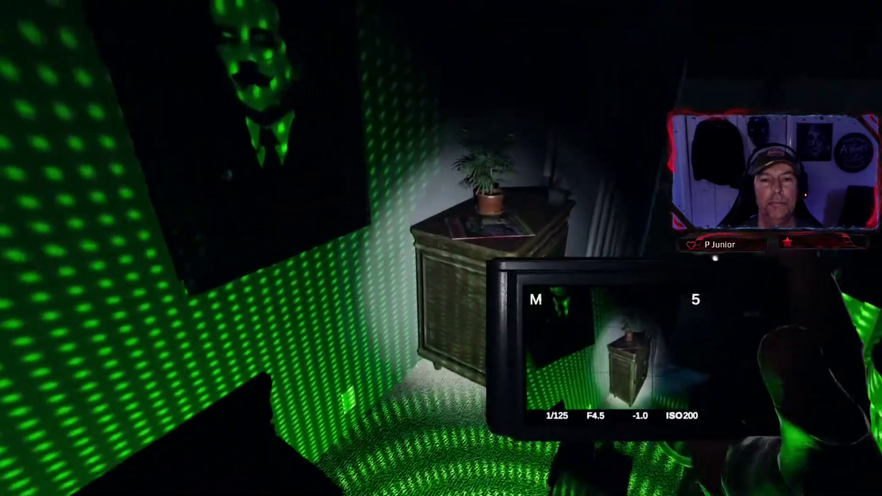
key(w)
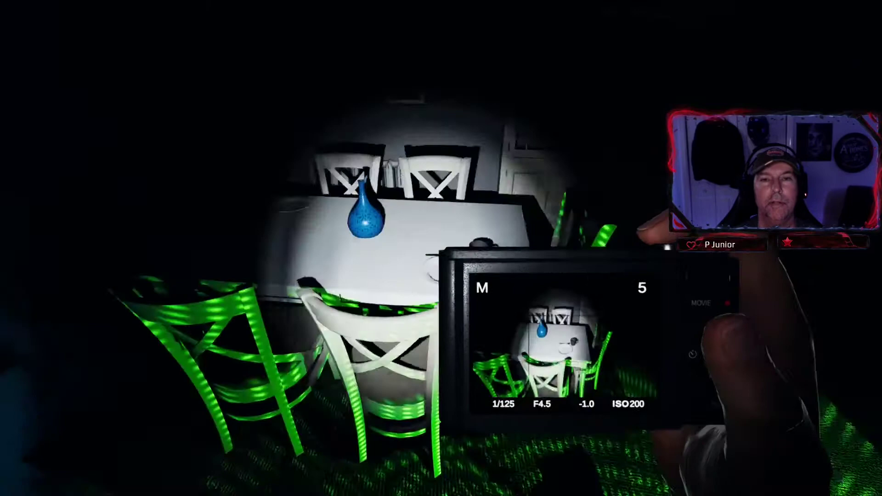
key(w)
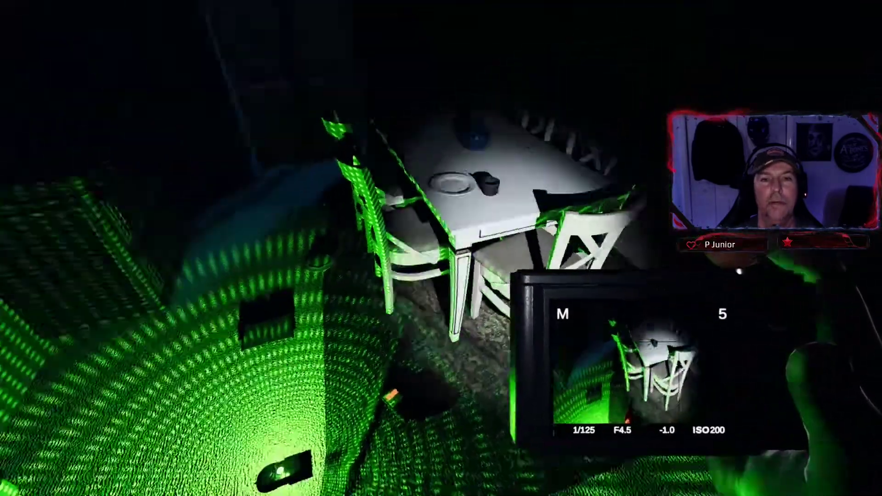
drag(441, 248, 442, 248)
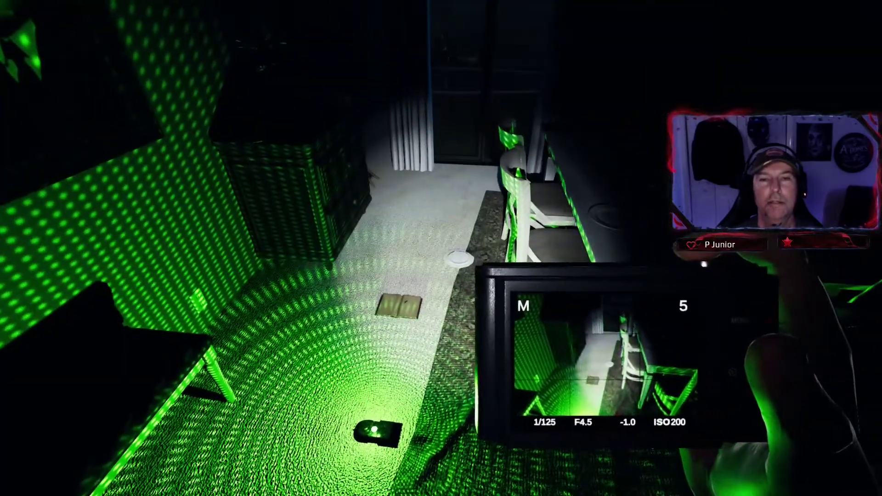
Walk past the dining table with the blue vase into the kitchen.
key(w)
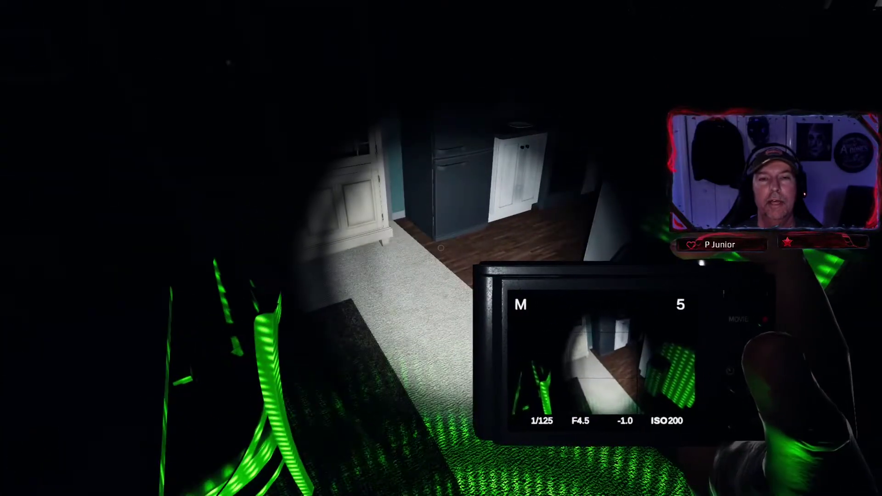
drag(441, 248, 441, 248)
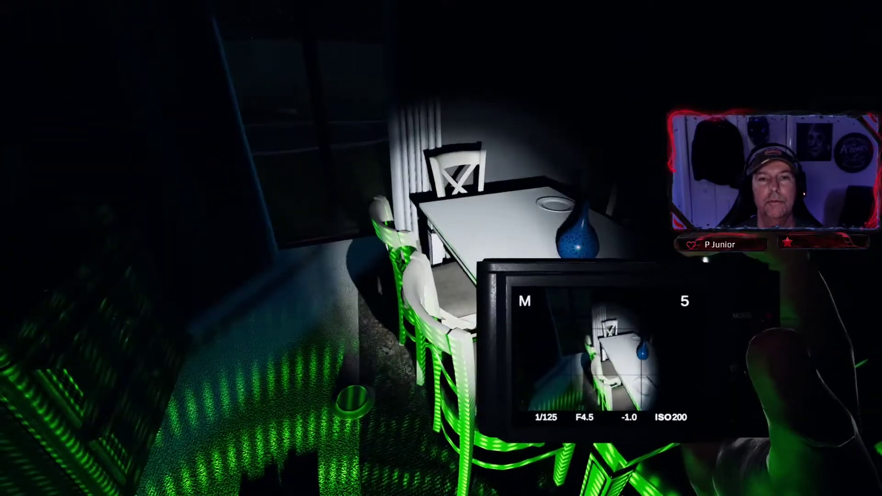
key(w)
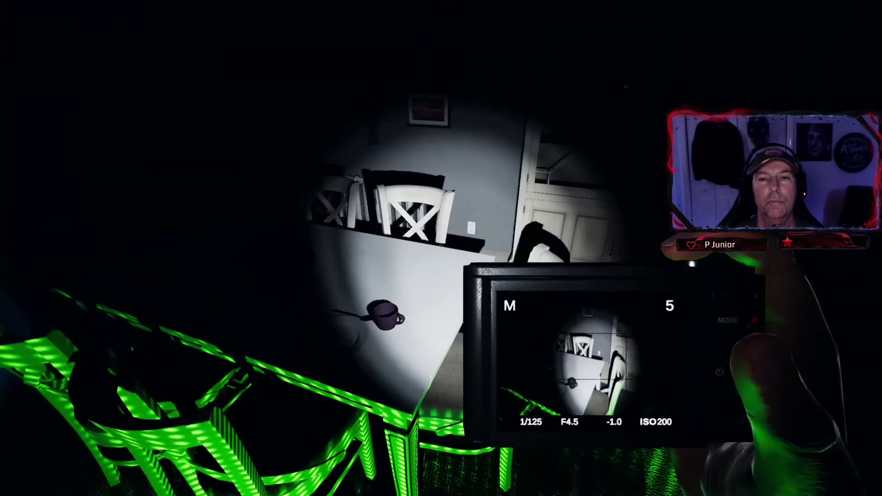
drag(441, 248, 442, 249)
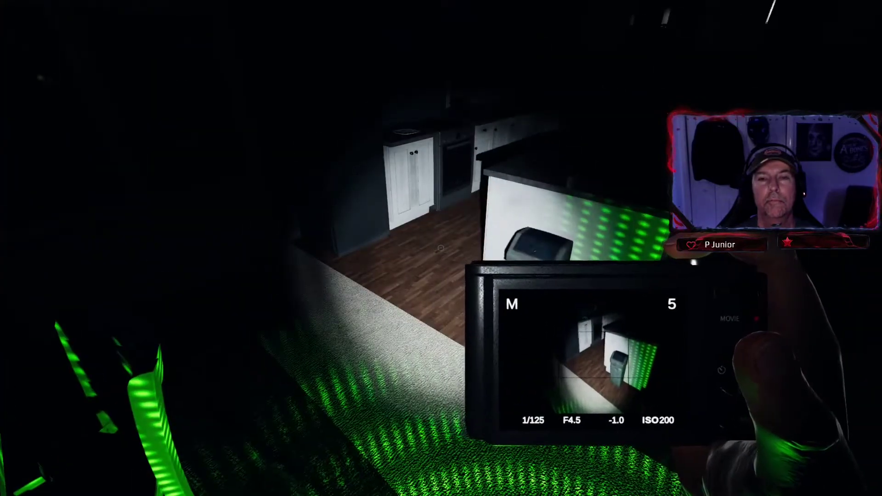
drag(442, 249, 441, 248)
key(w)
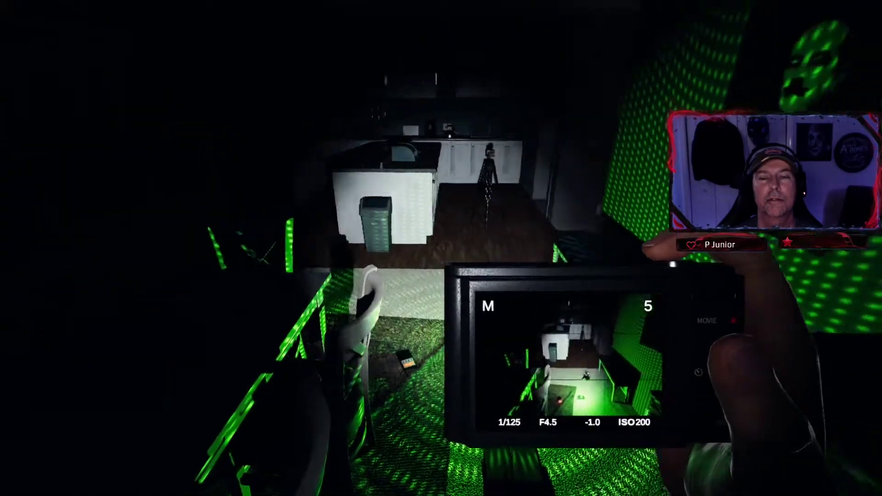
key(w)
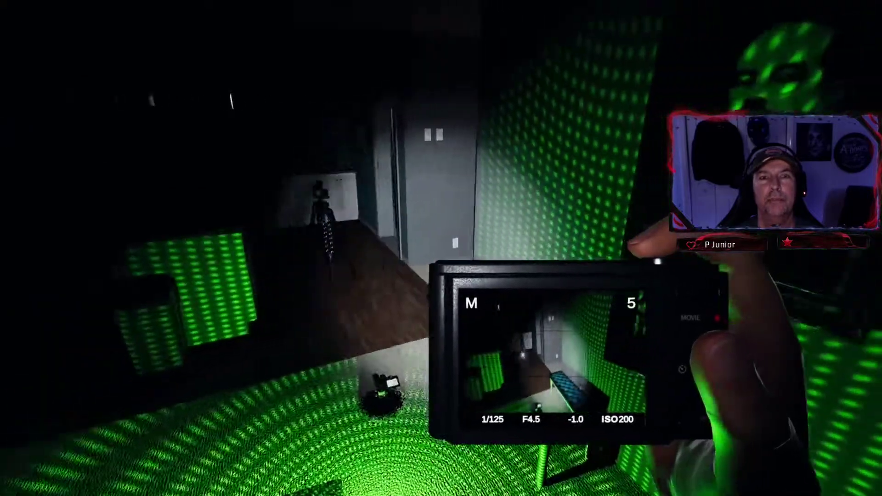
drag(442, 248, 442, 248)
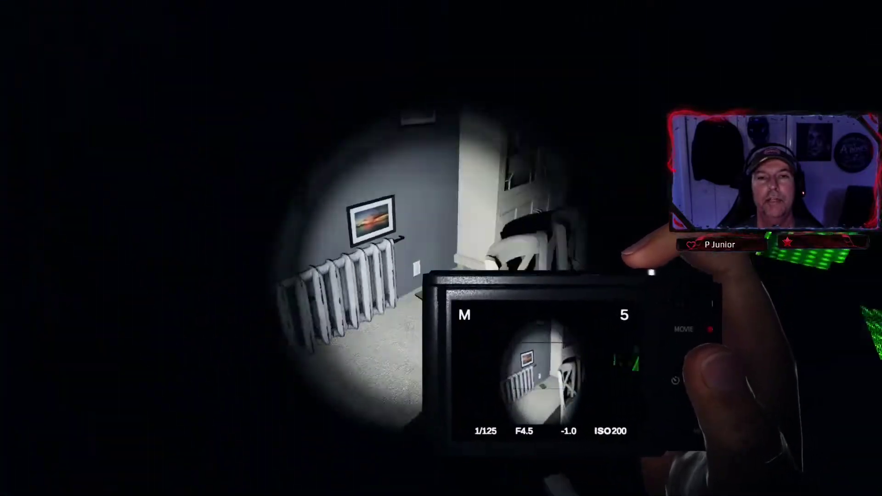
key(w)
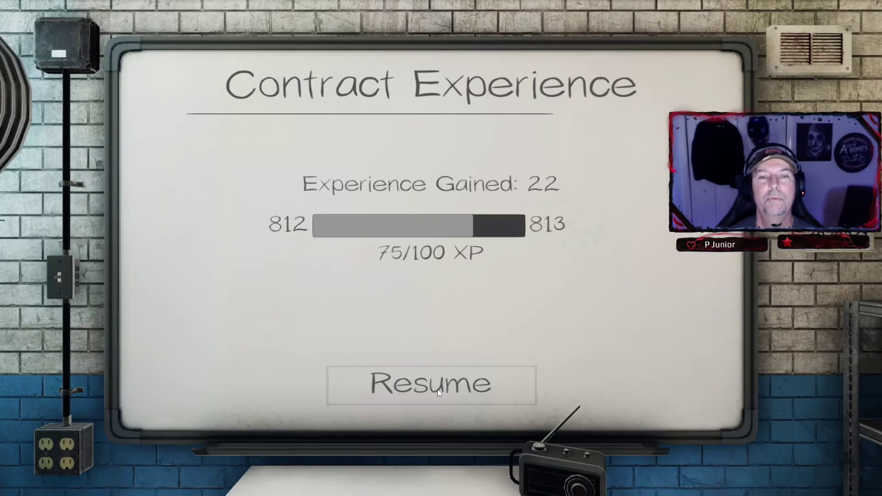
Close the Contract Experience results and go past Statistics to the Server Lobby.
click(443, 382)
click(471, 382)
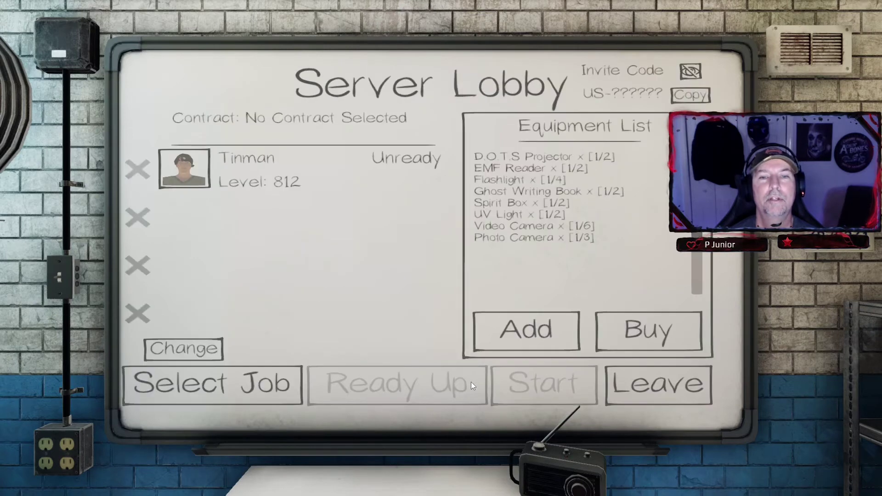